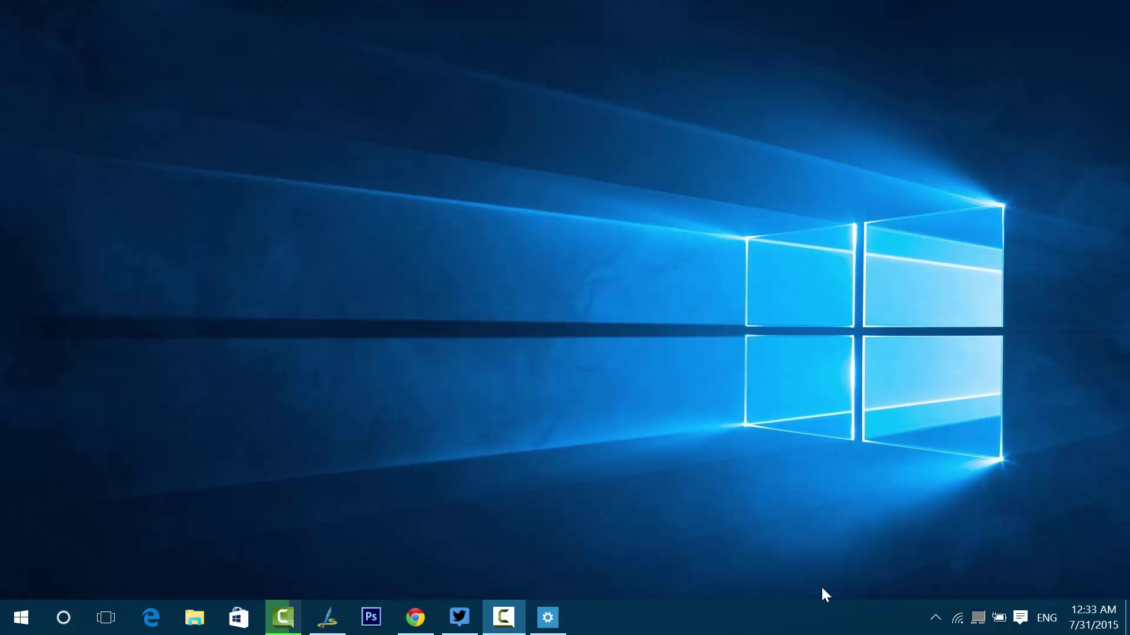
Show the Properties of the Windows 10 (C:) drive from This PC
{"action": "left_click", "coordinate": [21, 617]}
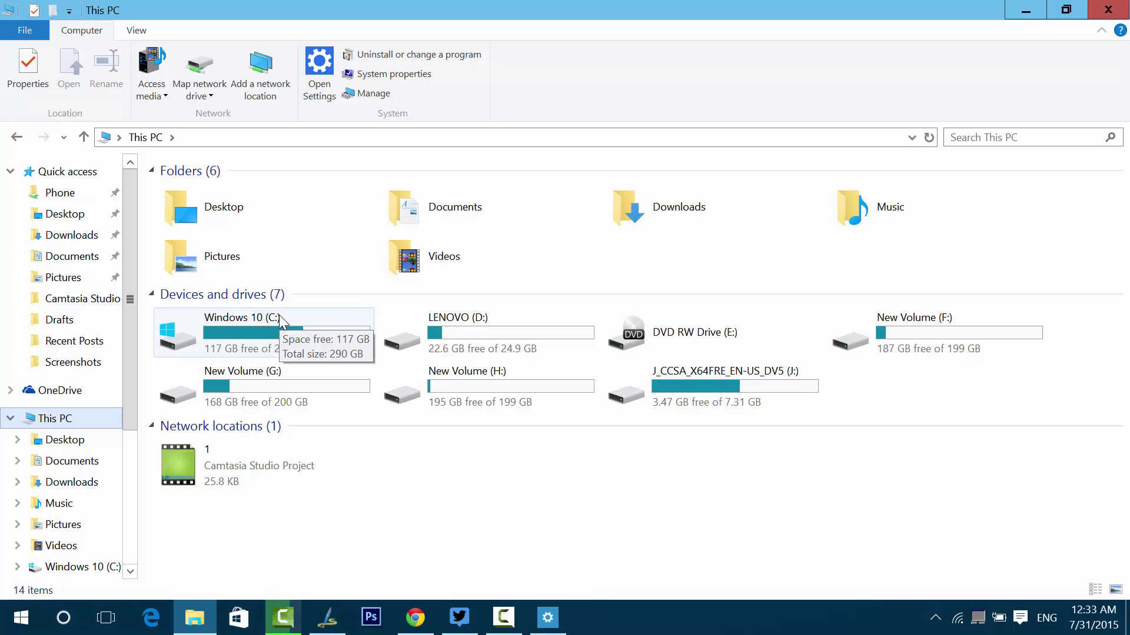
{"action": "right_click", "coordinate": [265, 335]}
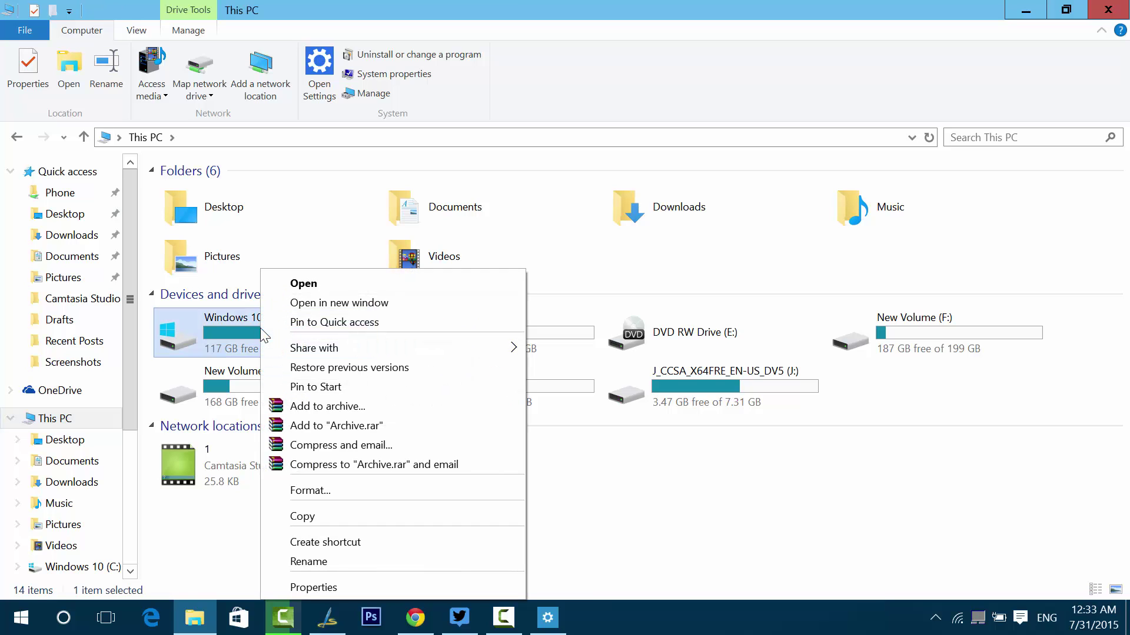
{"action": "left_click", "coordinate": [376, 581]}
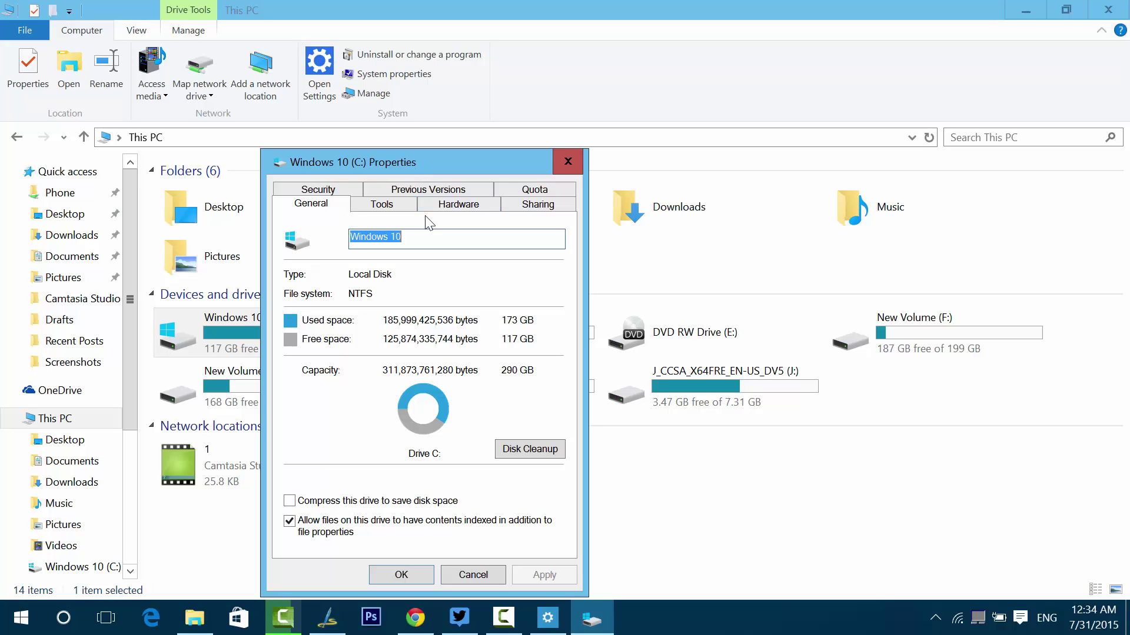
Run Disk Cleanup on drive C: and review its deletable categories, 125 MB selected
{"action": "left_click", "coordinate": [529, 452]}
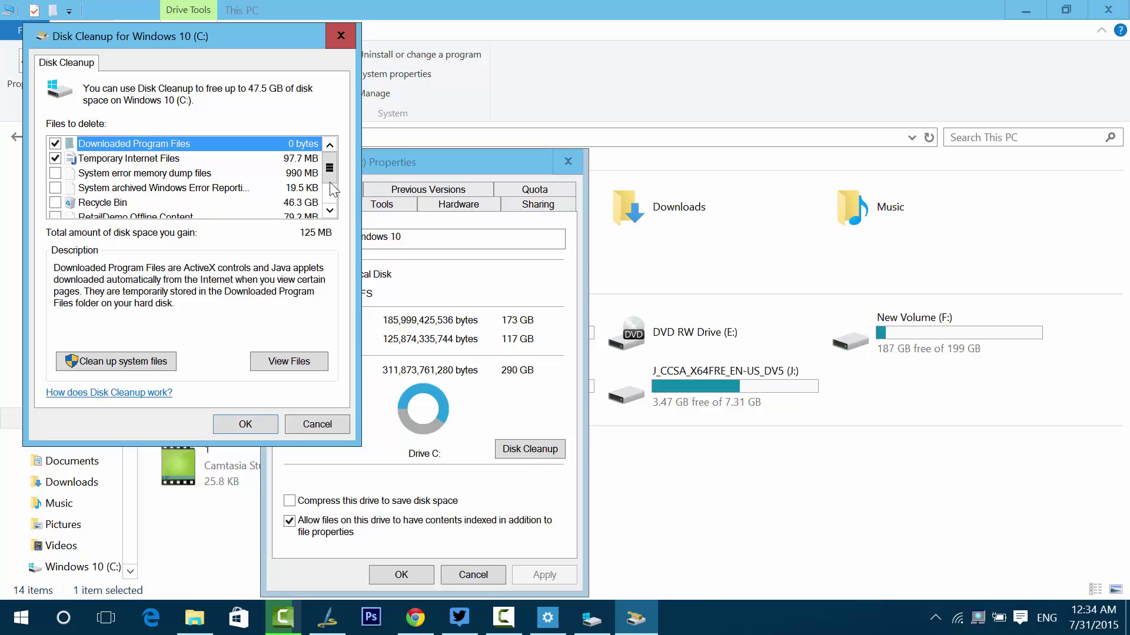
{"action": "left_click", "coordinate": [329, 216]}
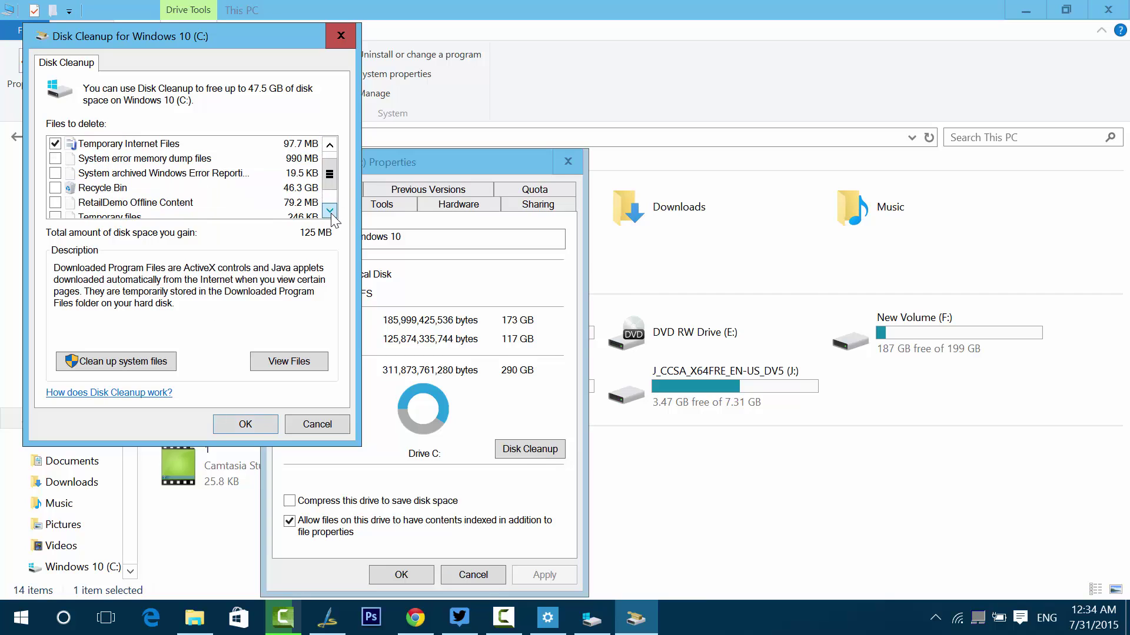
{"action": "left_click", "coordinate": [329, 217]}
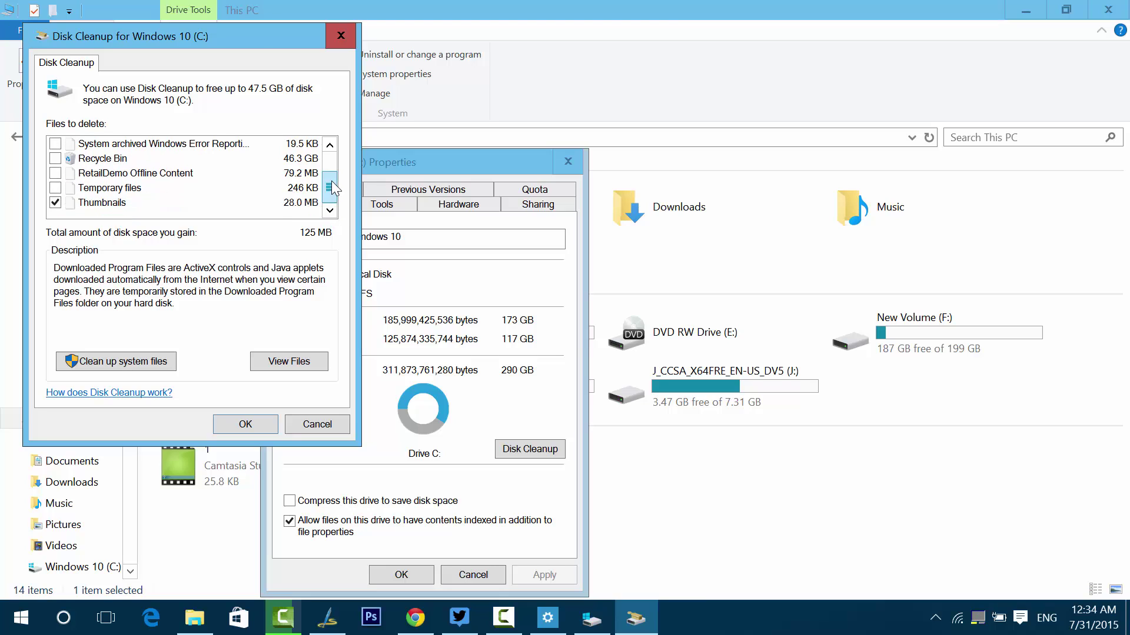
{"action": "left_click_drag", "start_coordinate": [333, 186], "coordinate": [331, 143]}
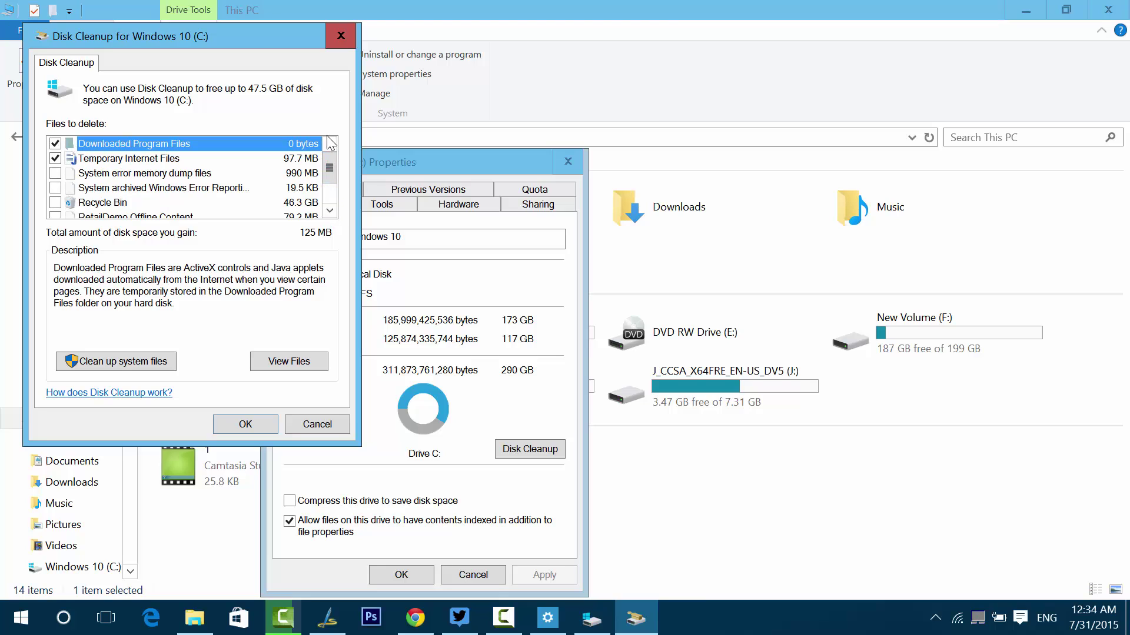
Rescan drive C: with 'Clean up system files' so up to 70.3 GB is offered
{"action": "left_click", "coordinate": [125, 368]}
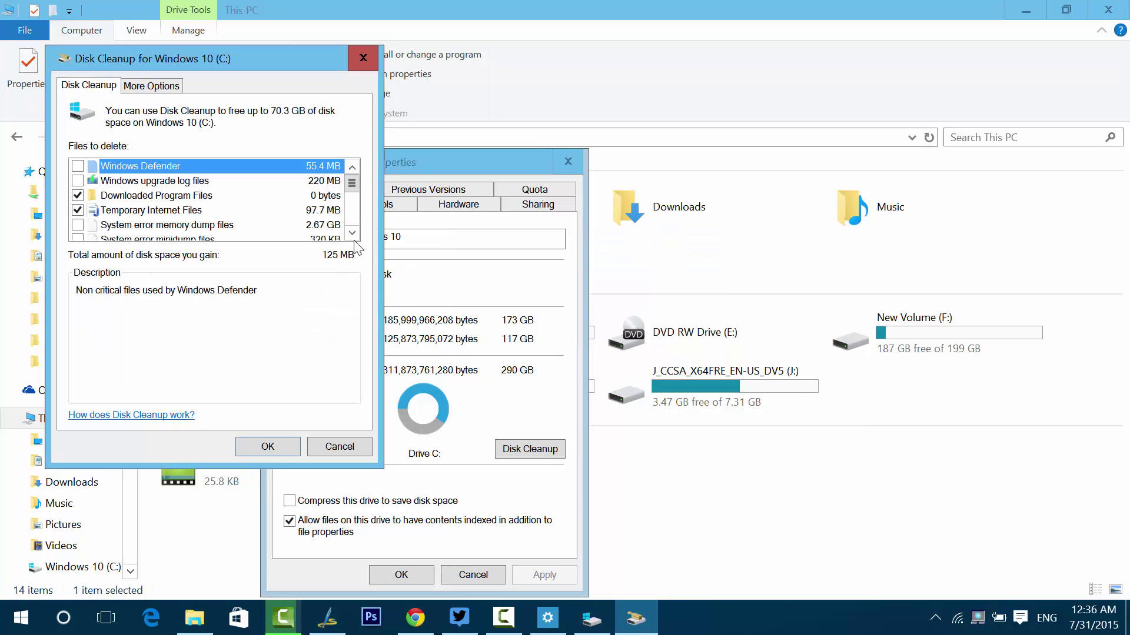
Tick Previous Windows installation(s) in Files to delete, raising the total to 20.9 GB
{"action": "left_click", "coordinate": [352, 234]}
{"action": "left_click", "coordinate": [352, 234]}
{"action": "left_click", "coordinate": [352, 234]}
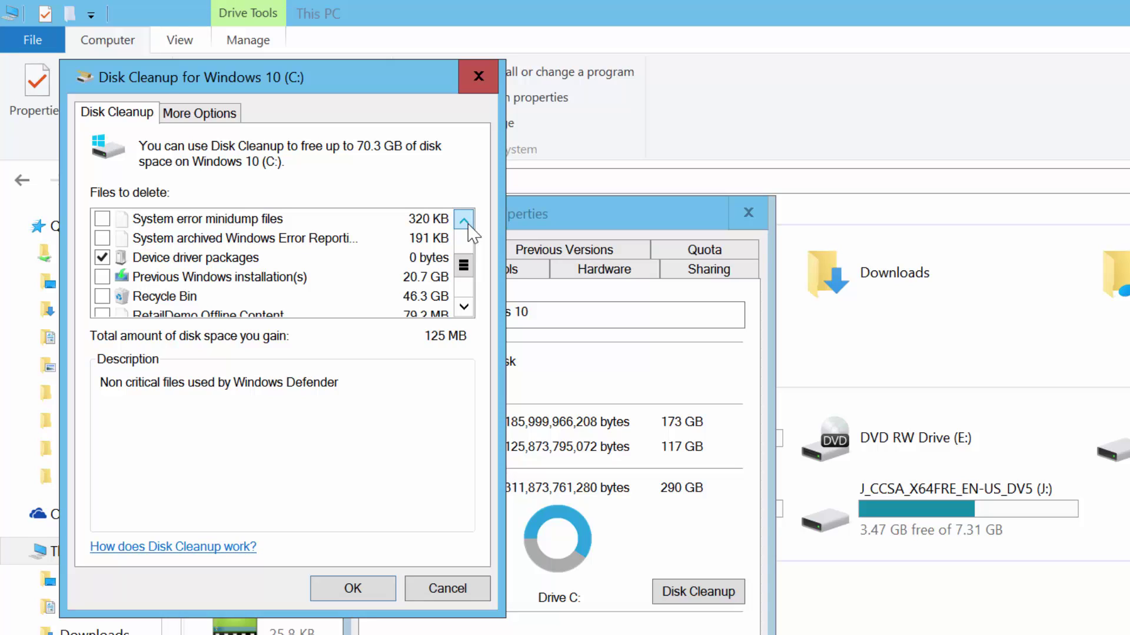
{"action": "left_click", "coordinate": [102, 277]}
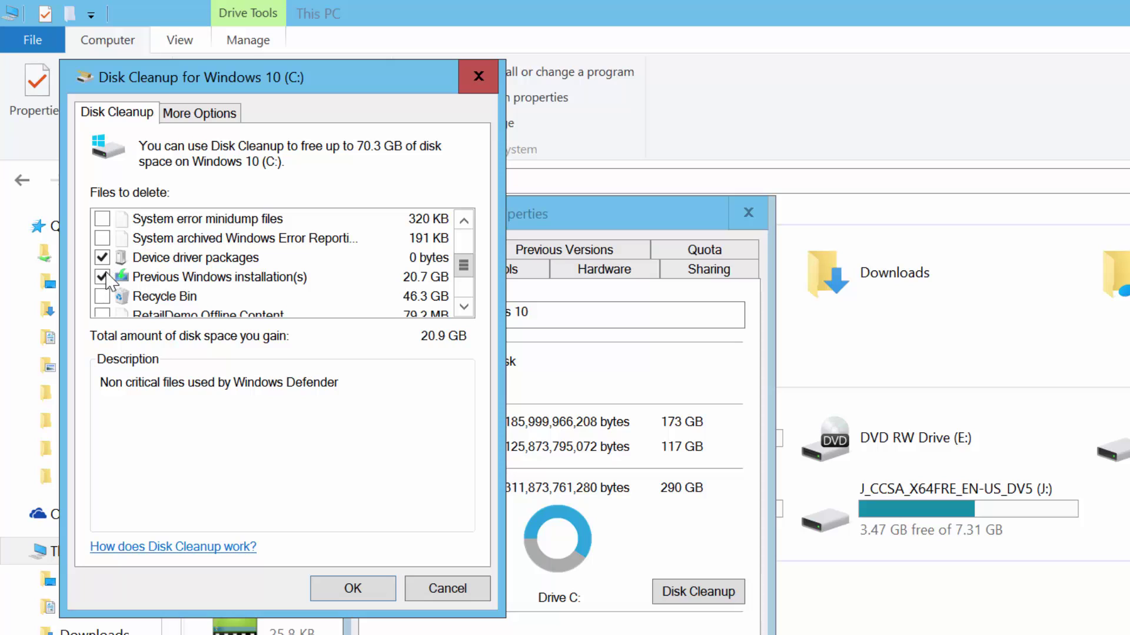
{"action": "left_click", "coordinate": [463, 221]}
{"action": "left_click", "coordinate": [463, 220]}
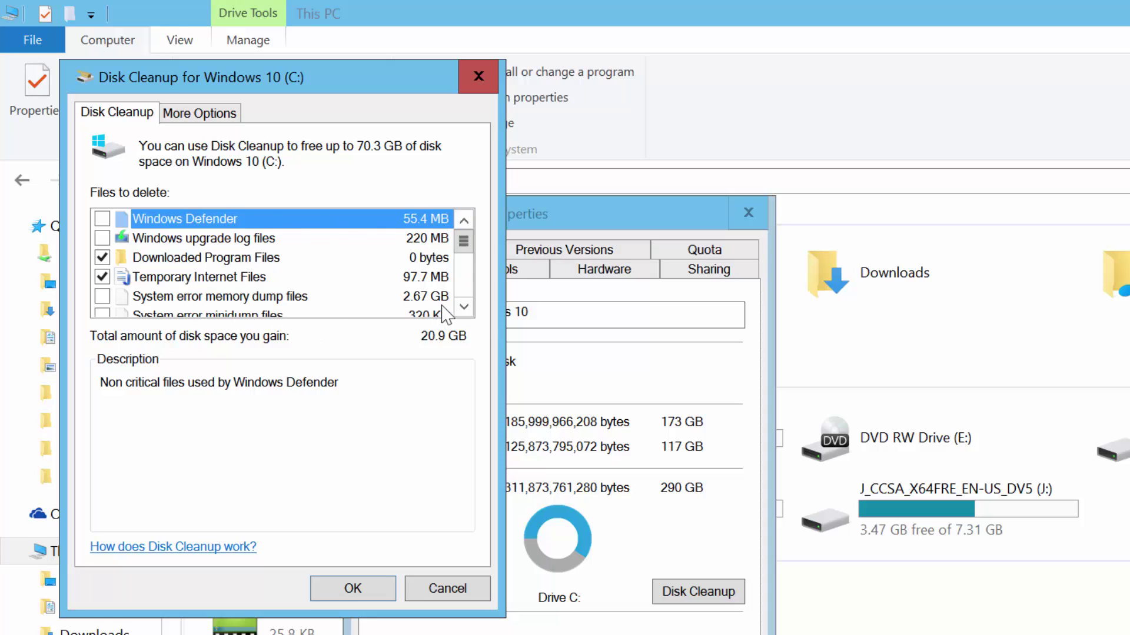
{"action": "left_click", "coordinate": [463, 308]}
{"action": "left_click", "coordinate": [463, 307]}
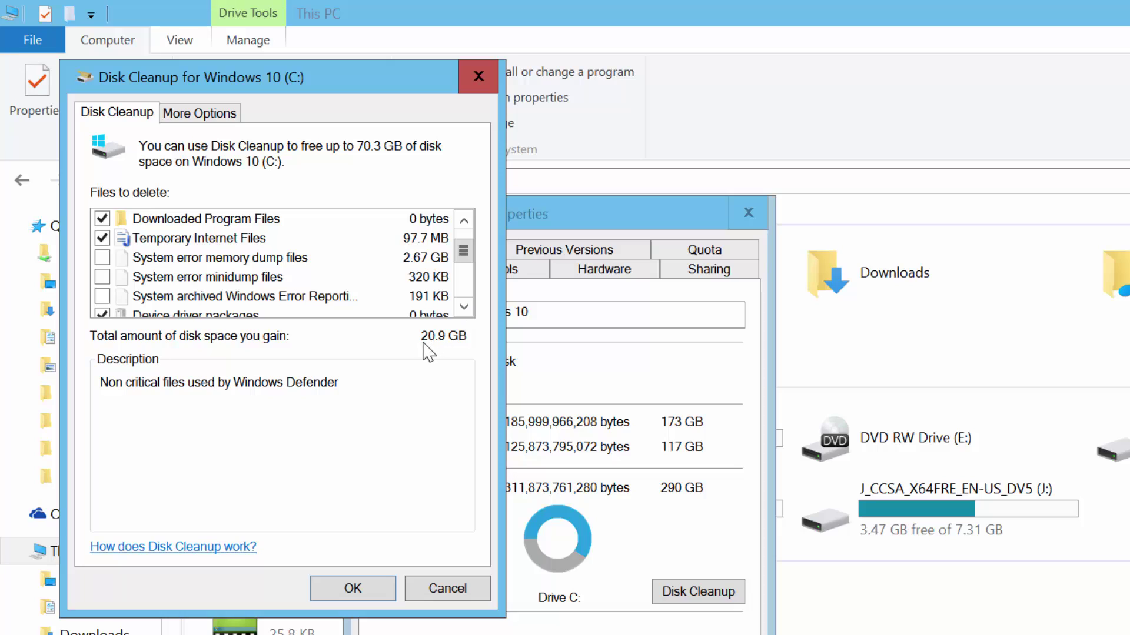